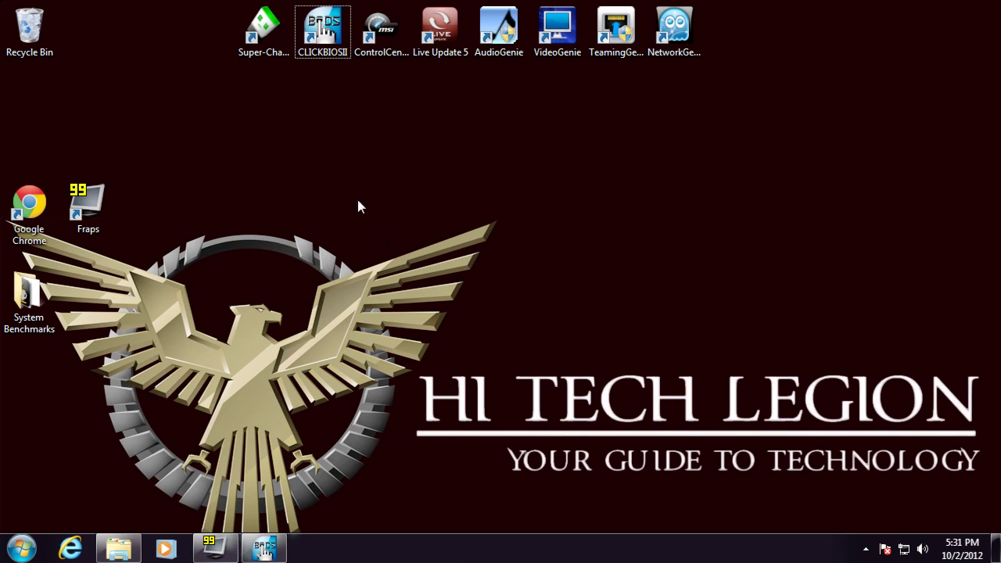
# Step: Open Click BIOS II, look through its mainboard settings, overclocking, energy-saving and security sections, and close it
pyautogui.click(264, 39)
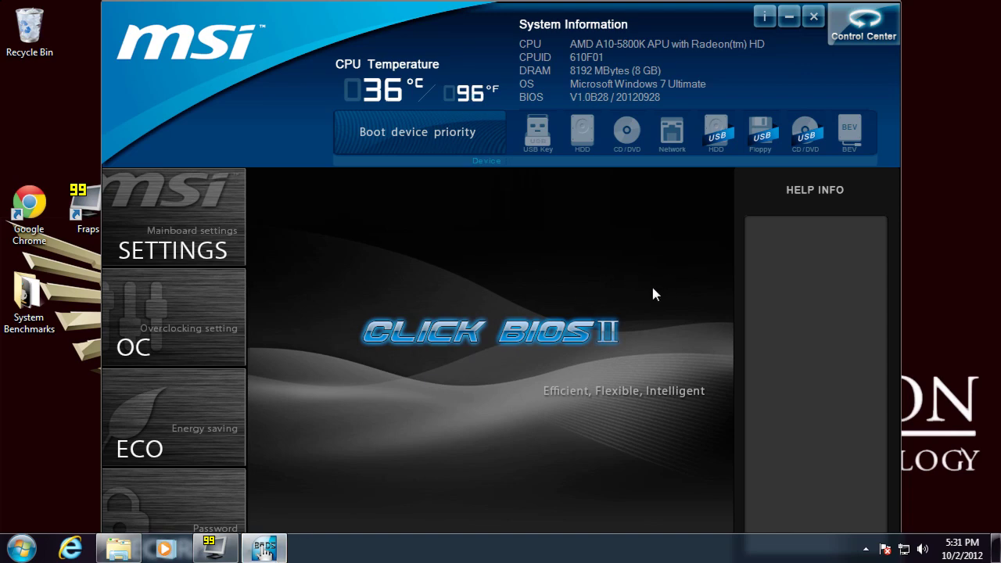
pyautogui.click(211, 244)
pyautogui.click(207, 329)
pyautogui.click(175, 418)
pyautogui.click(180, 505)
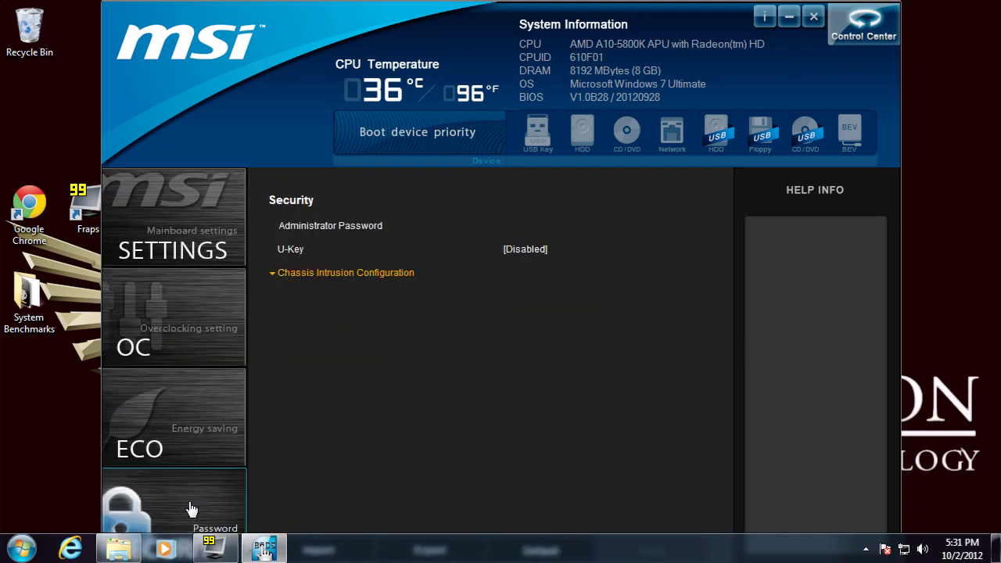
pyautogui.click(188, 244)
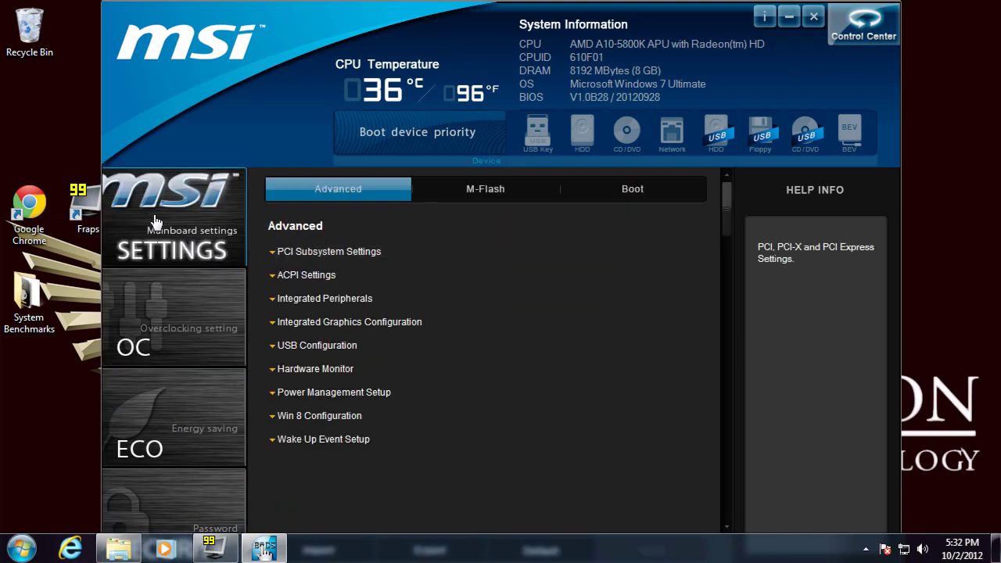
pyautogui.click(814, 16)
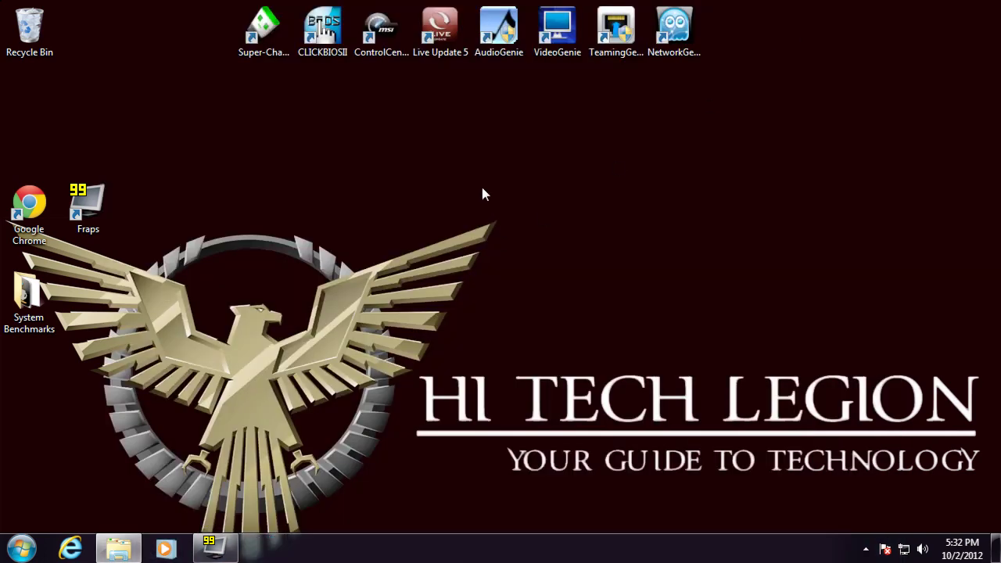
# Step: Open MSI Control Center, review its Overclocking, OC Genie, Green Power, Record and Mobile Control pages, and close it
pyautogui.doubleClick(383, 35)
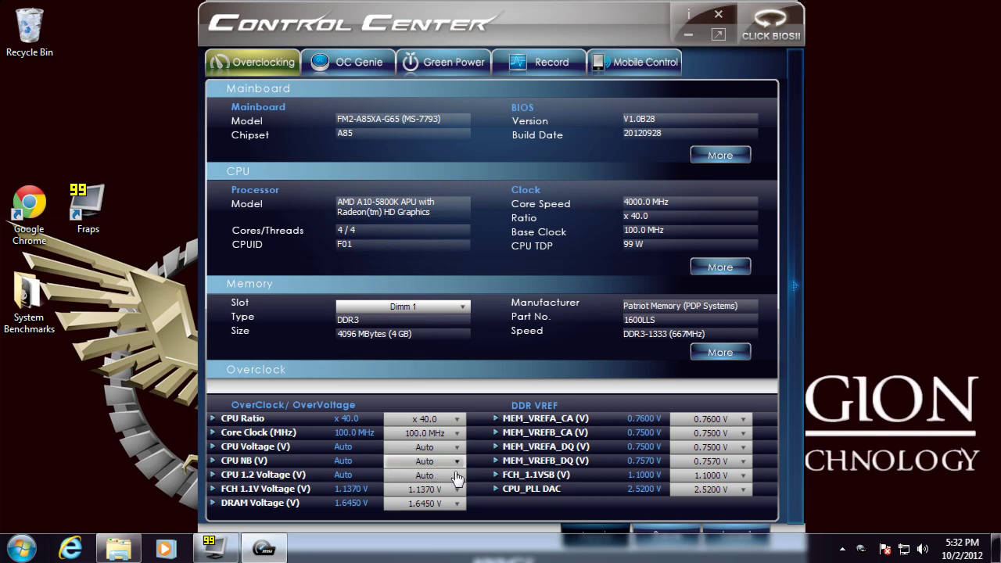
pyautogui.click(356, 65)
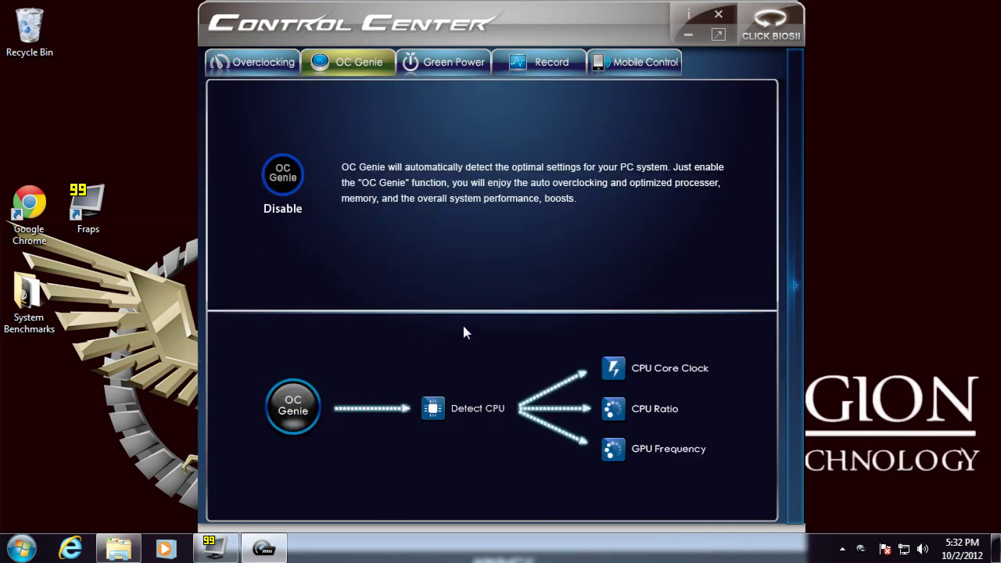
pyautogui.click(447, 62)
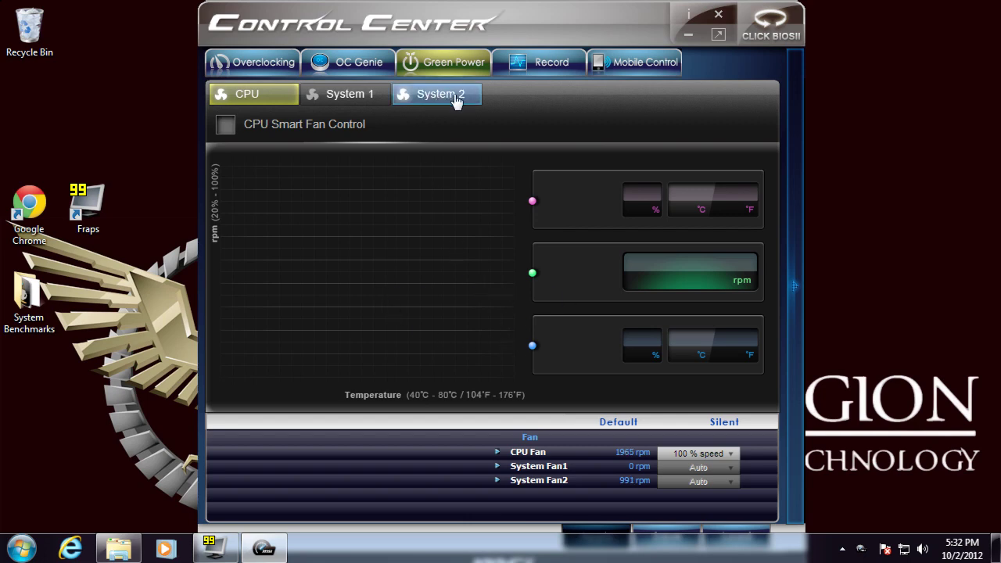
pyautogui.click(521, 69)
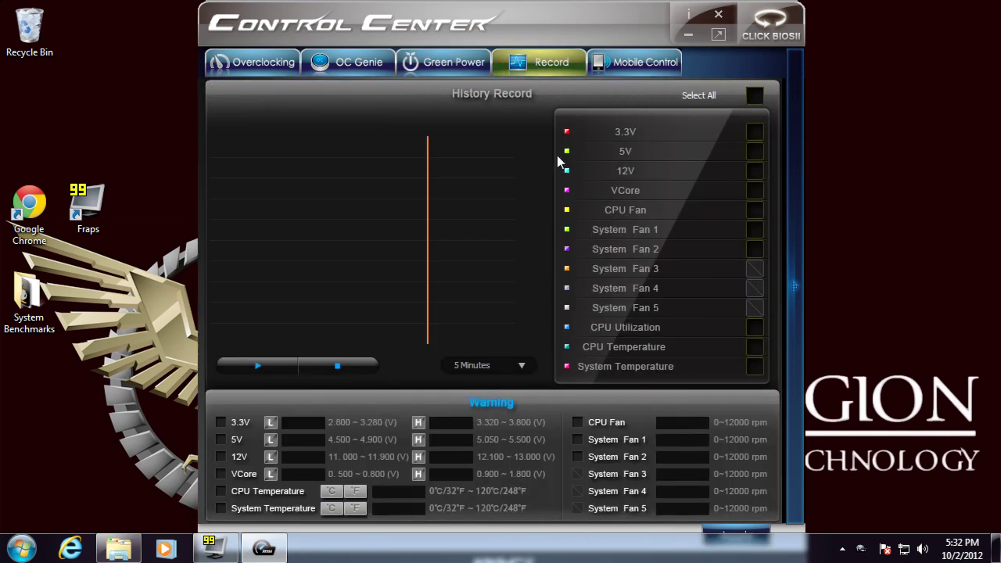
pyautogui.click(635, 69)
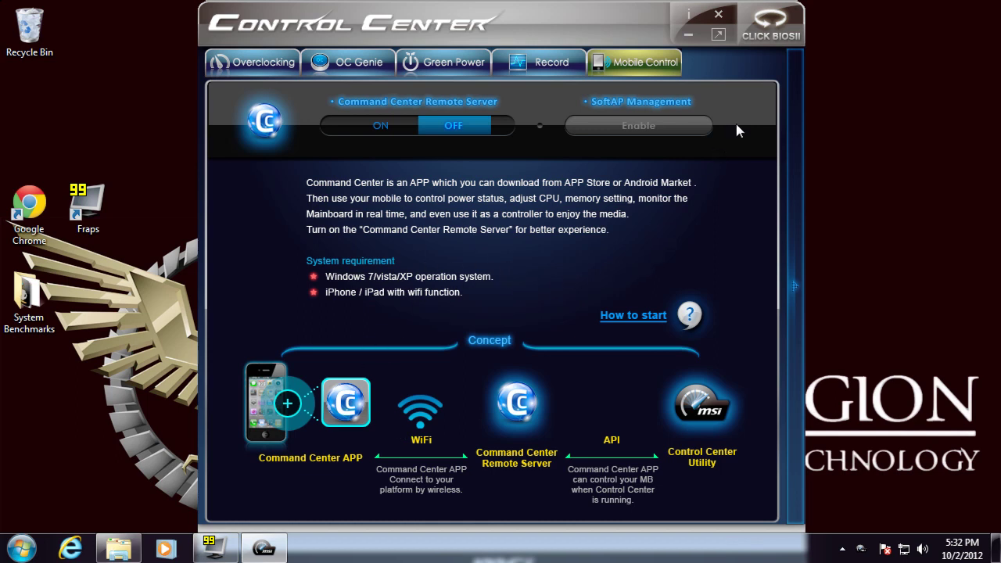
pyautogui.click(711, 35)
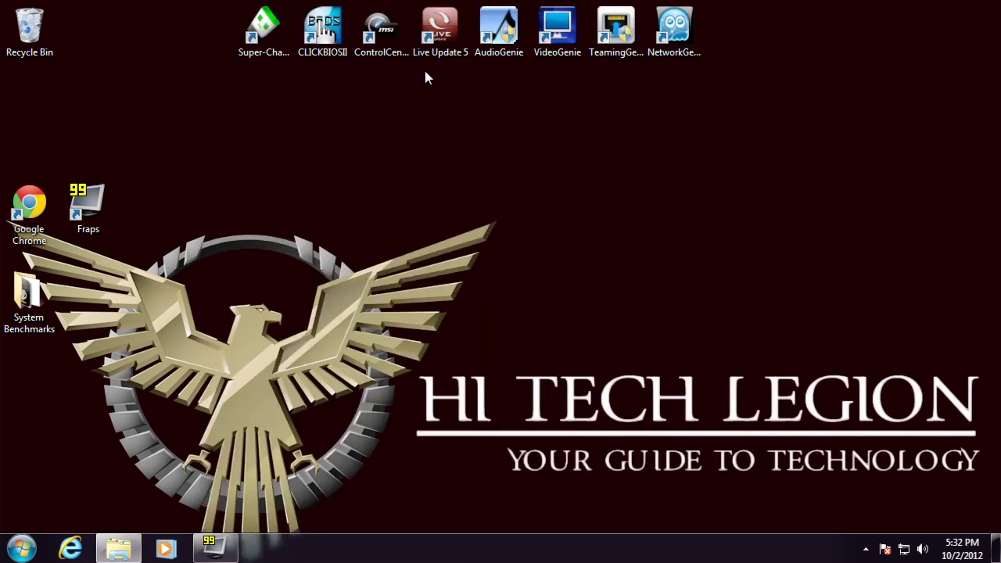
# Step: Open Live Update 5, view its system information, Live Update, History, Setting and About pages, and exit it
pyautogui.doubleClick(437, 45)
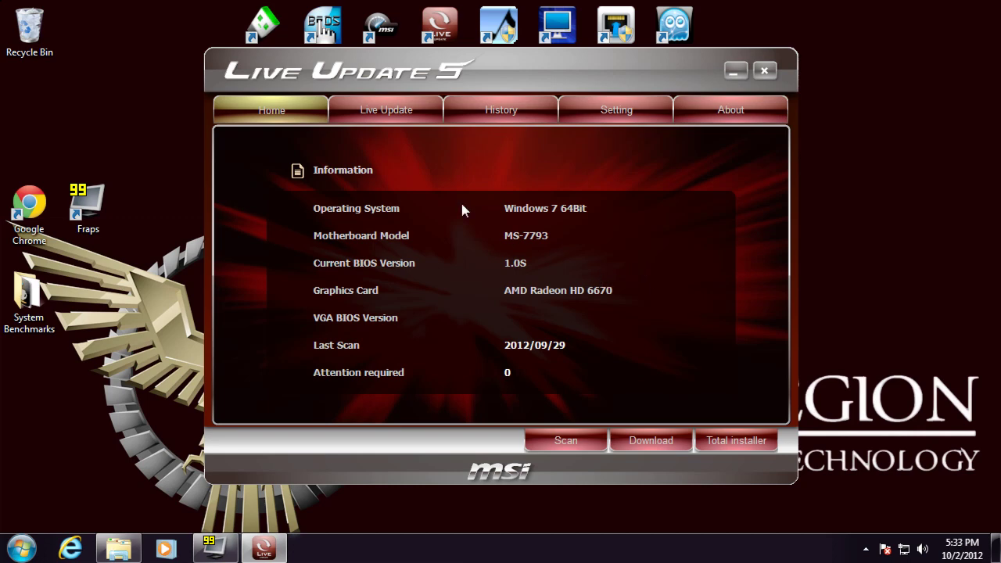
pyautogui.click(389, 115)
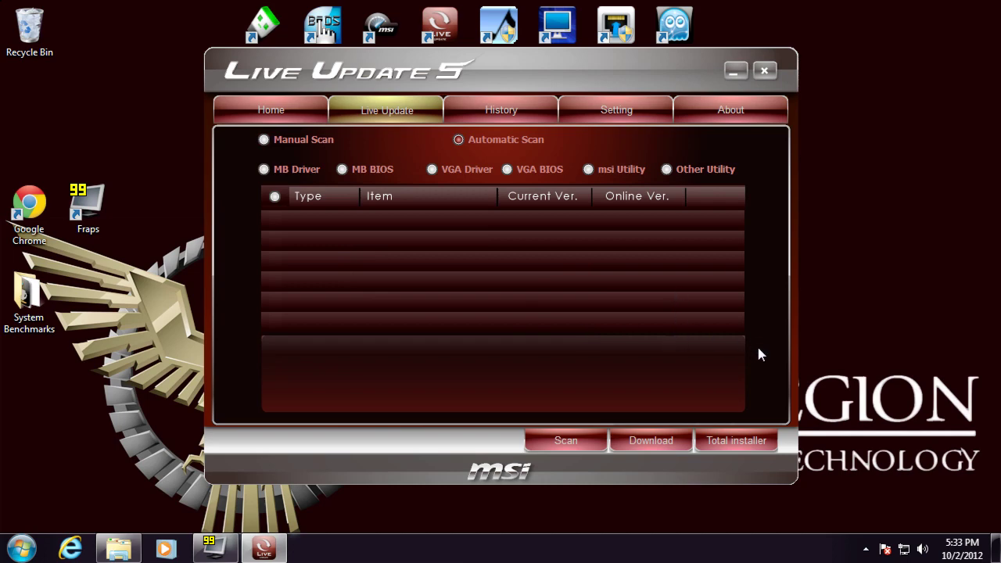
pyautogui.click(509, 104)
pyautogui.click(610, 116)
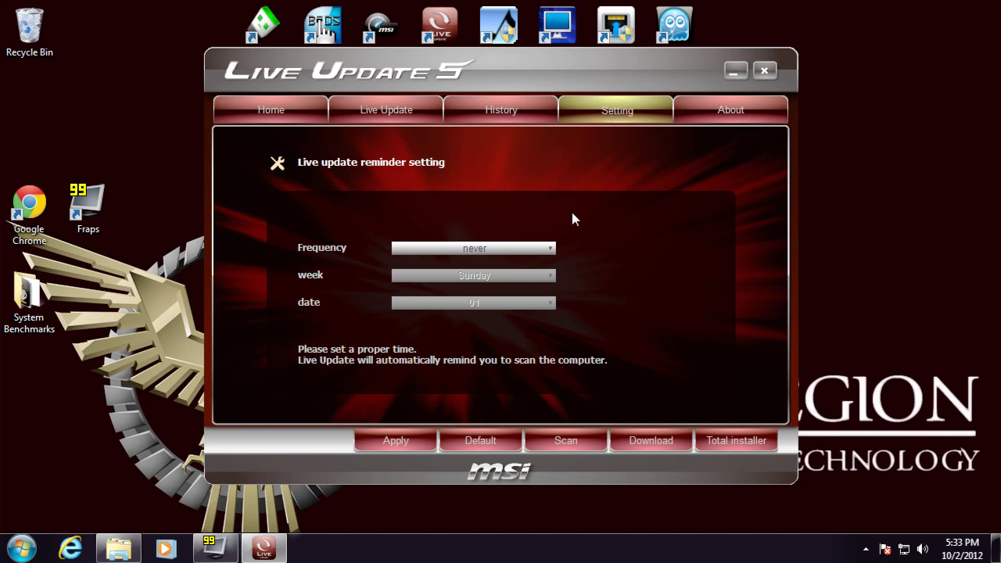
pyautogui.click(735, 117)
pyautogui.click(766, 71)
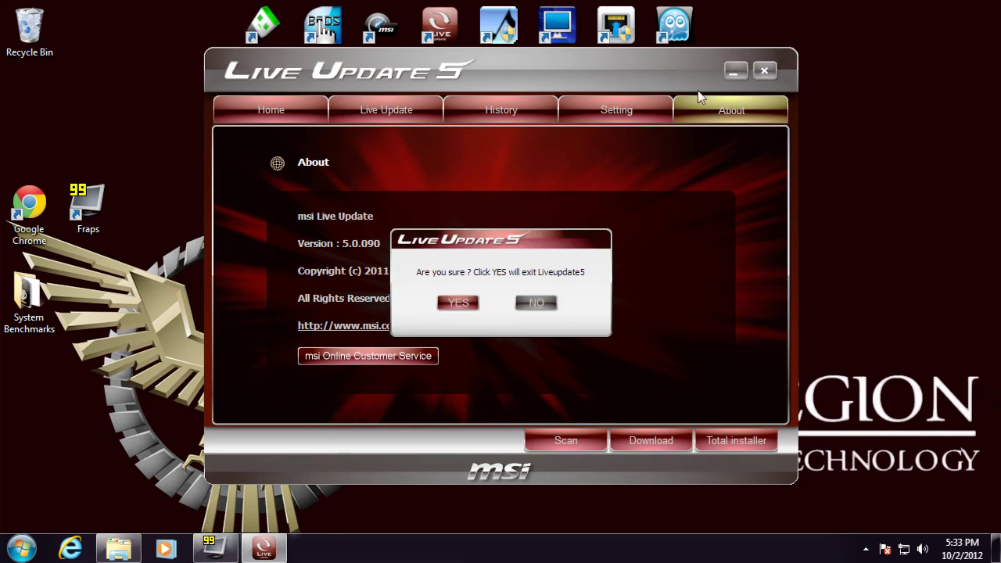
pyautogui.click(458, 303)
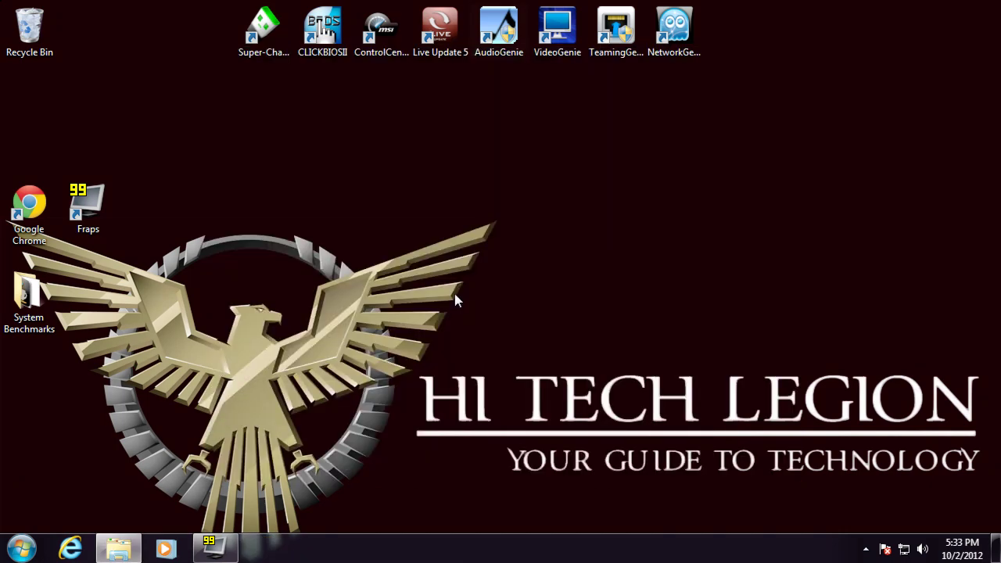
# Step: Bring up the running MSI Audio Genie, view its location settings and audio mode choices, and close it
pyautogui.click(498, 30)
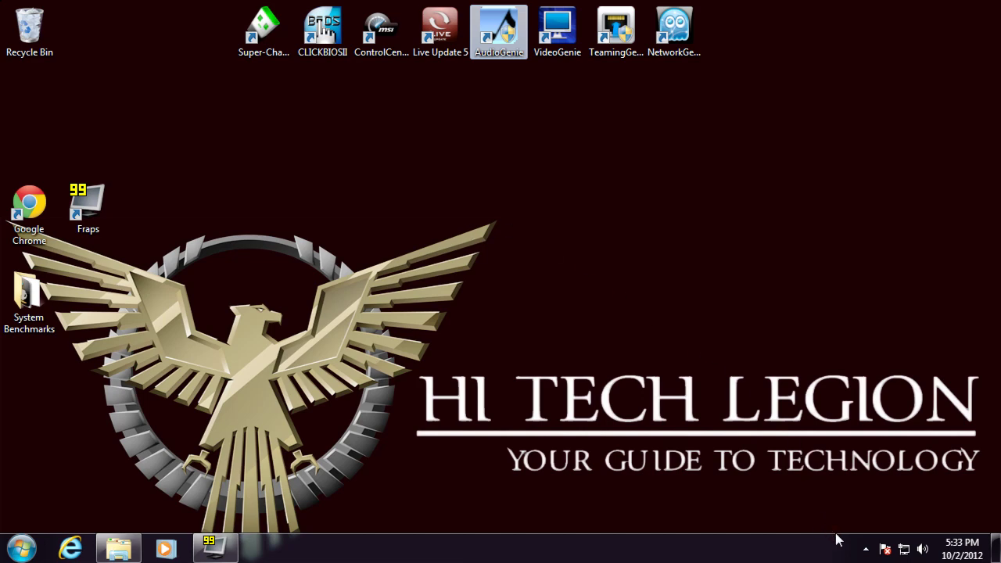
pyautogui.click(866, 549)
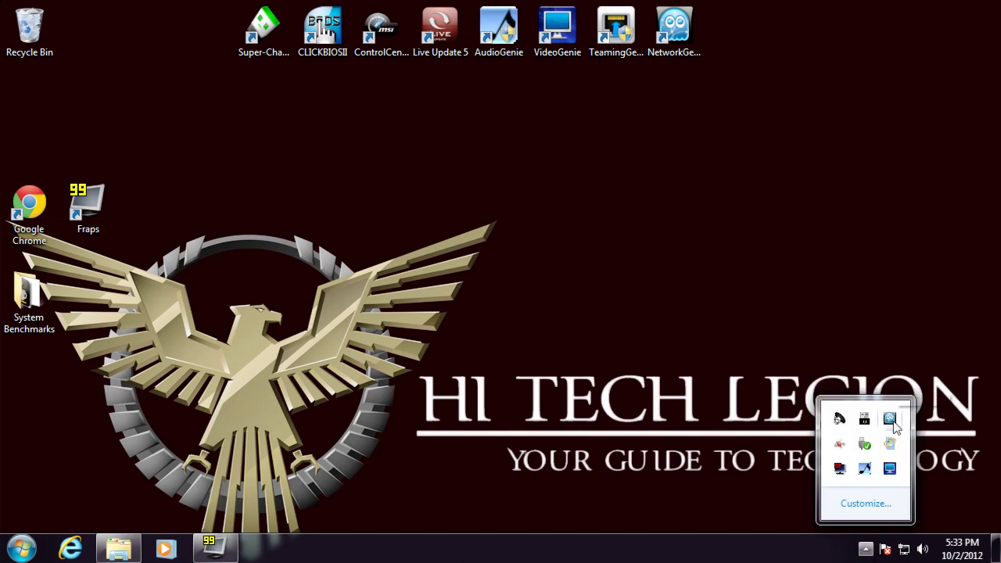
pyautogui.click(865, 467)
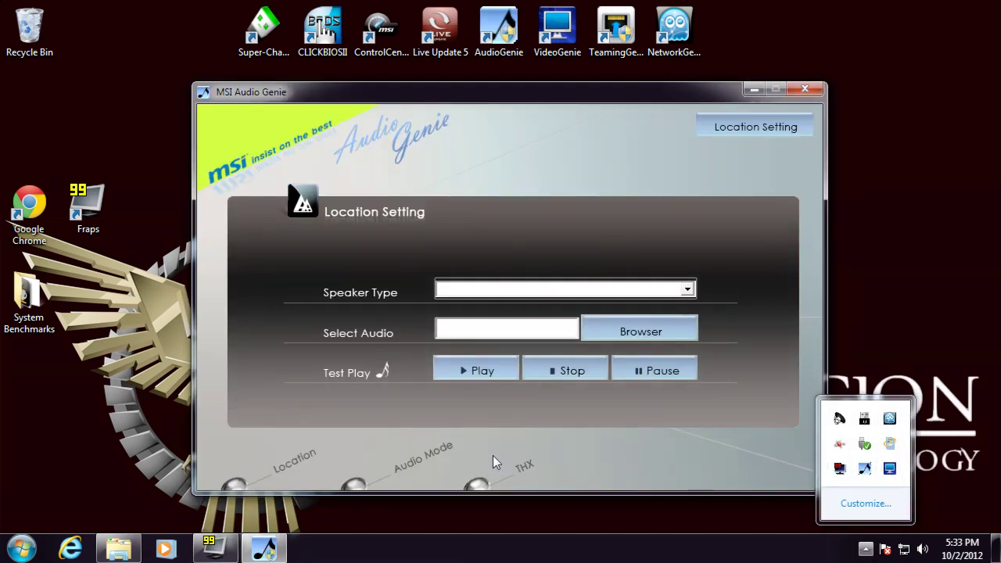
pyautogui.click(352, 484)
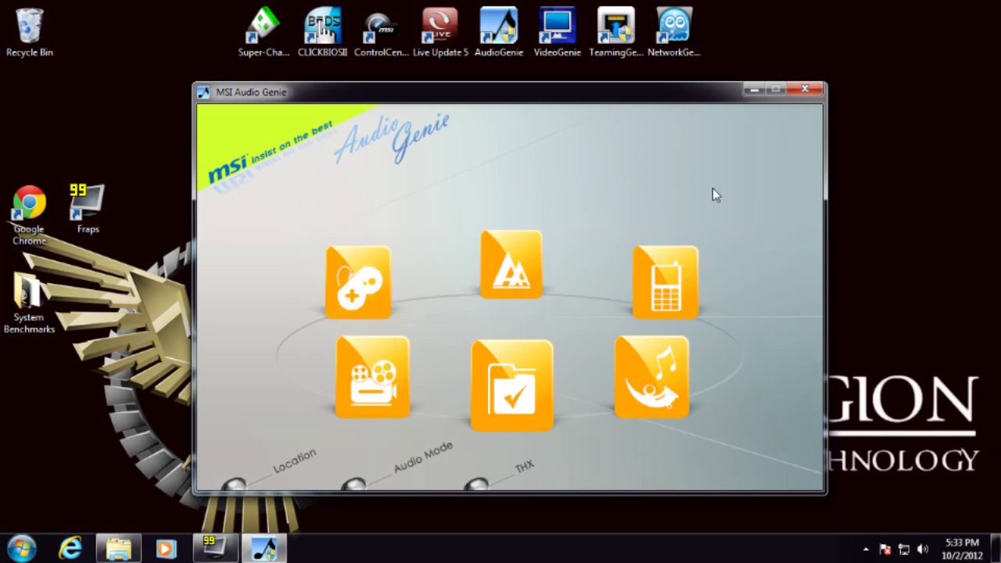
pyautogui.click(805, 90)
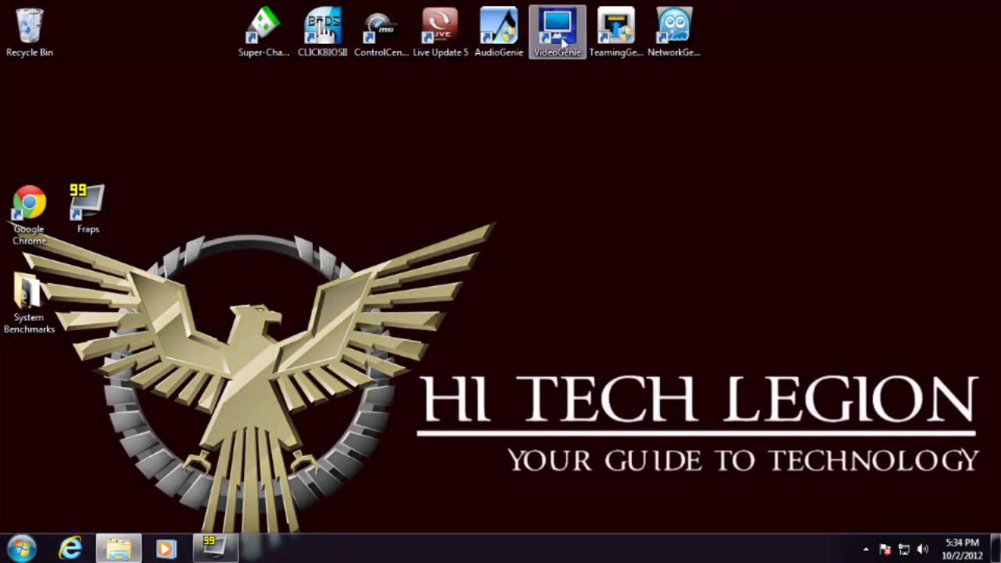
# Step: Bring up the running Video Genie, examine its Normal versus Video Genie picture comparison, and close it
pyautogui.click(865, 550)
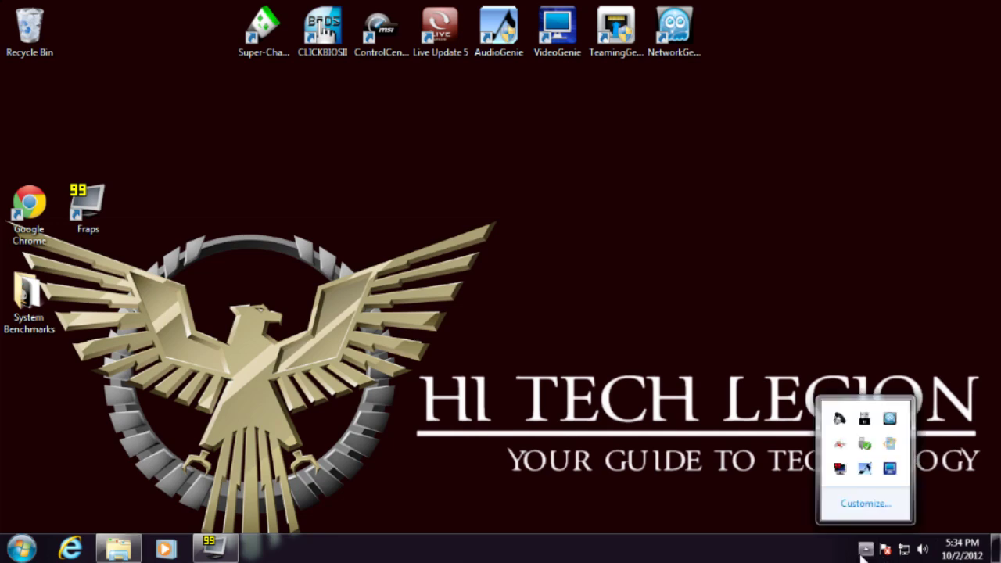
pyautogui.click(890, 470)
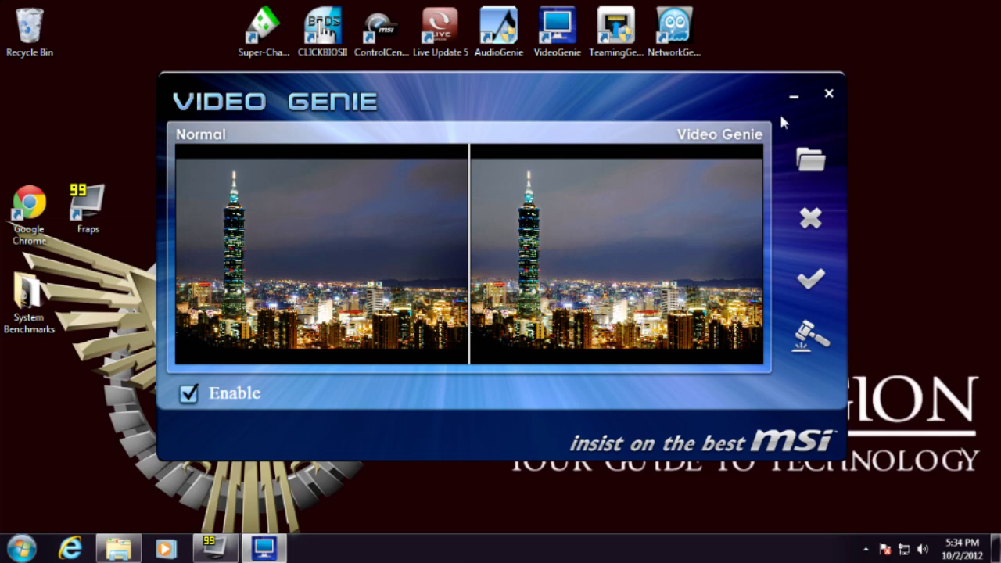
pyautogui.click(829, 91)
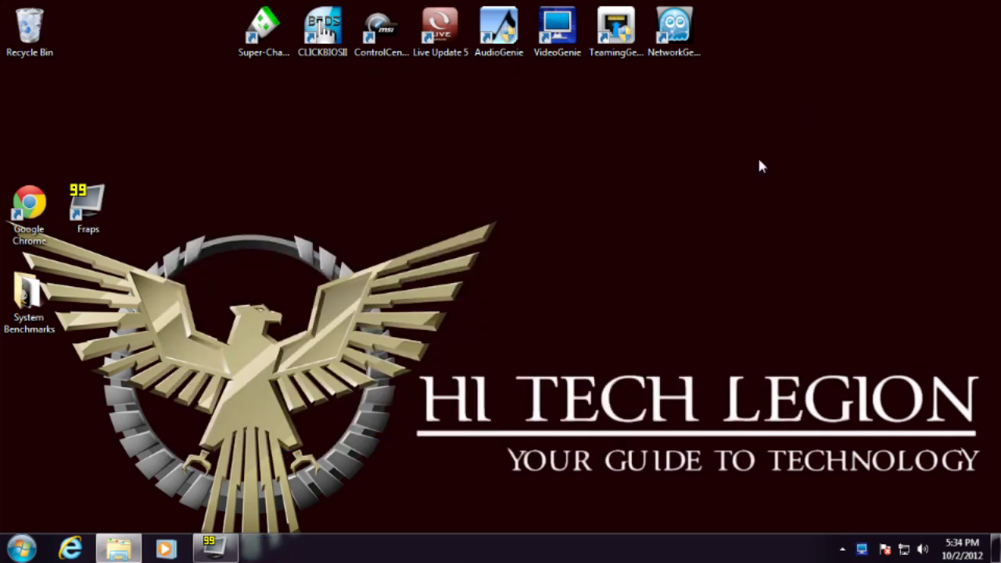
# Step: Open Teaming Genie, expand its settings to view the teaming mode and member adapters, and dismiss it
pyautogui.doubleClick(617, 63)
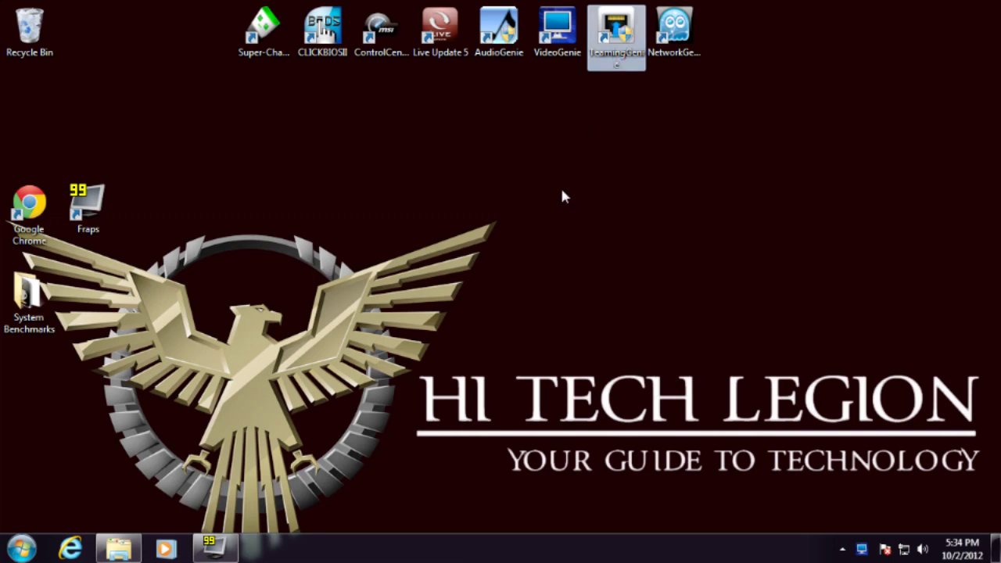
pyautogui.click(560, 199)
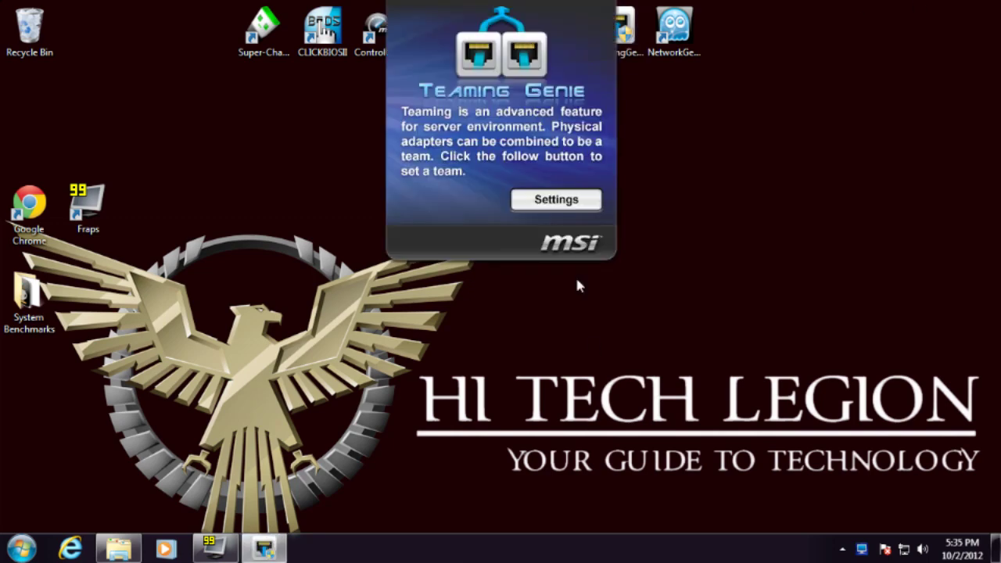
pyautogui.click(551, 199)
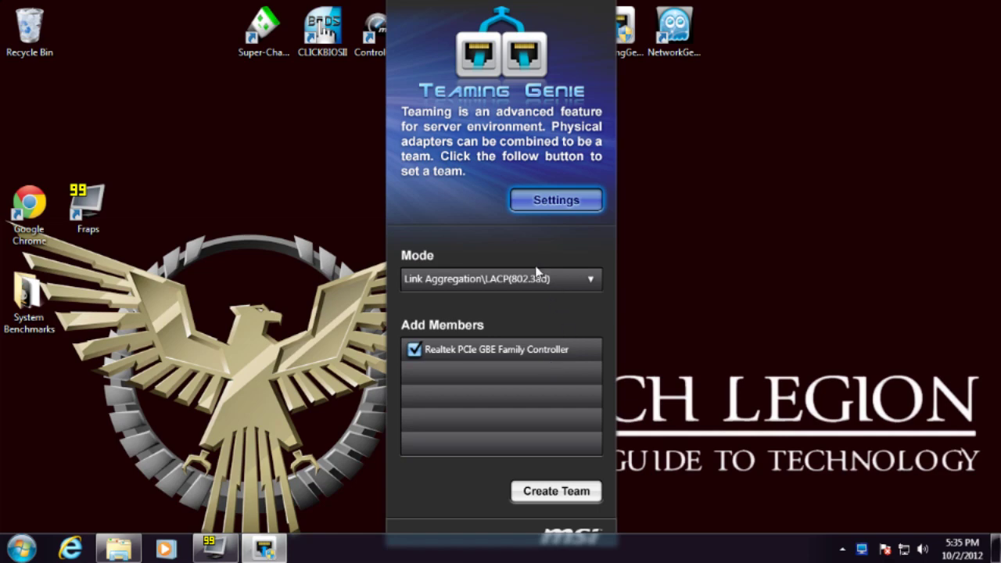
pyautogui.click(628, 259)
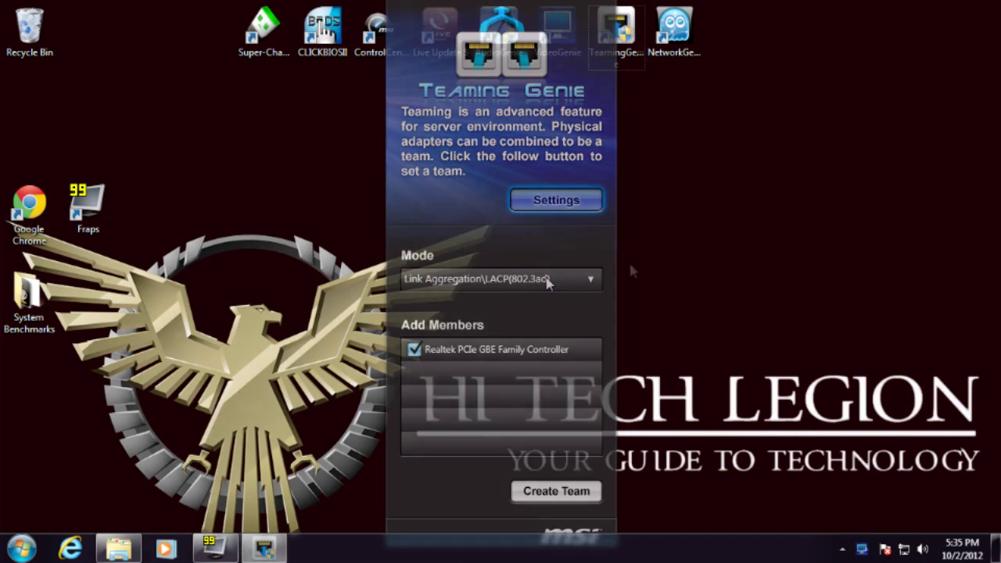
# Step: Bring up the running Network Genie and review its Mode, Application, Advanced, System Info and About pages
pyautogui.doubleClick(693, 37)
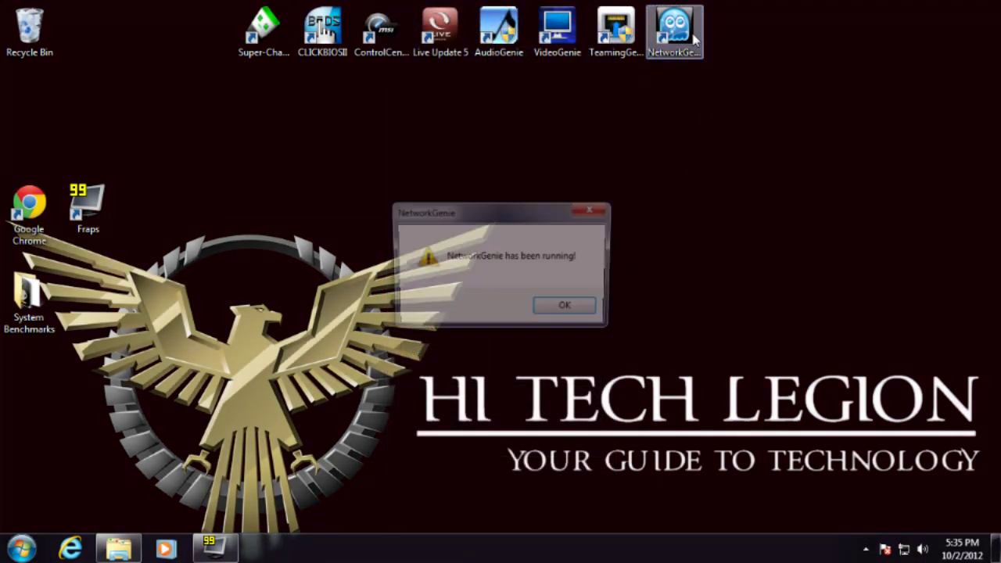
pyautogui.click(567, 308)
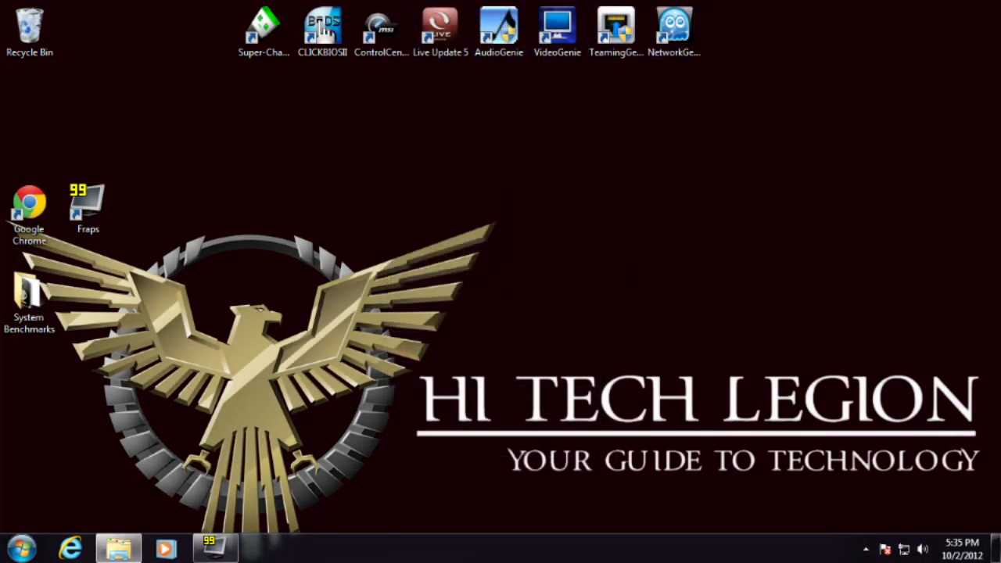
pyautogui.click(866, 550)
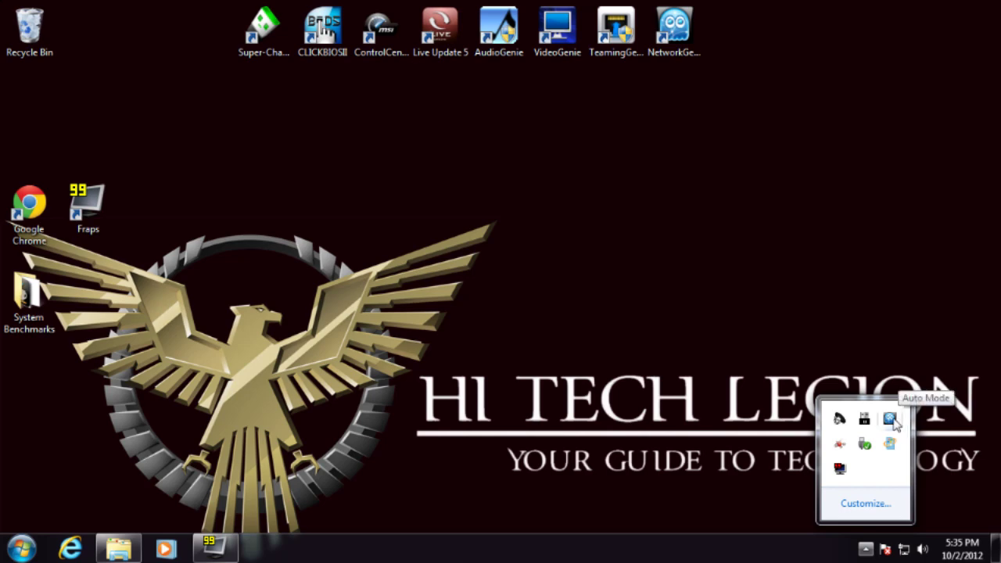
pyautogui.click(891, 420)
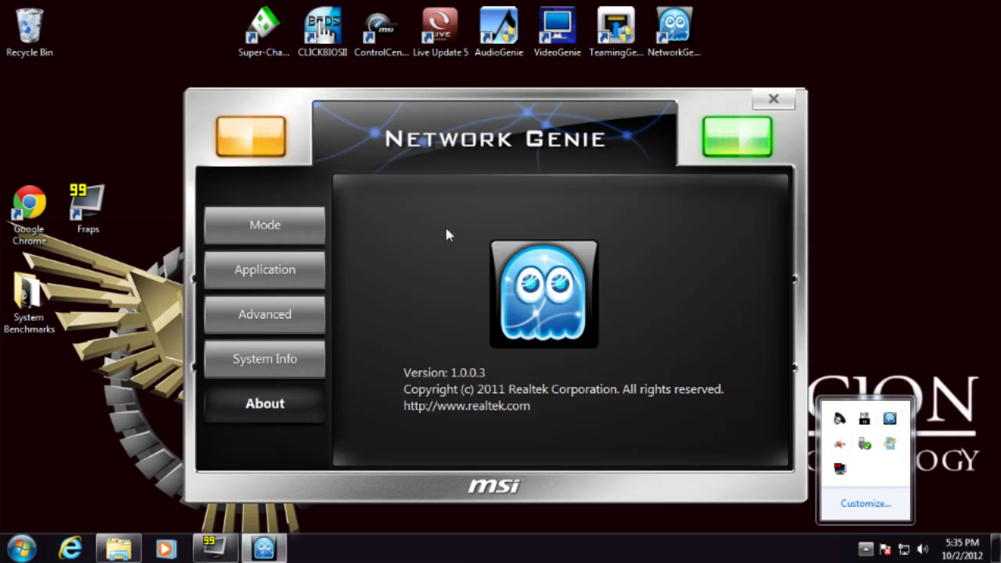
pyautogui.click(267, 228)
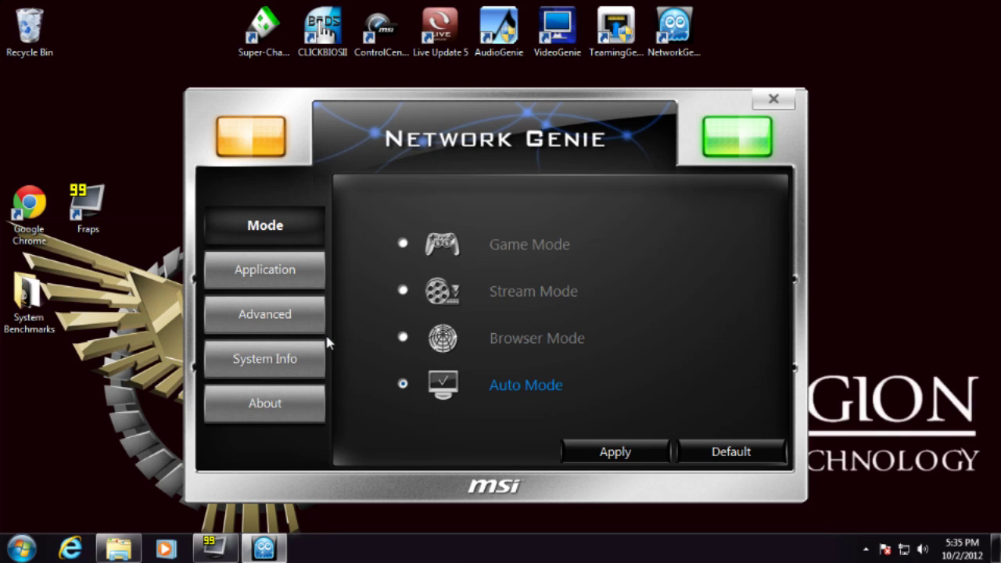
pyautogui.click(272, 262)
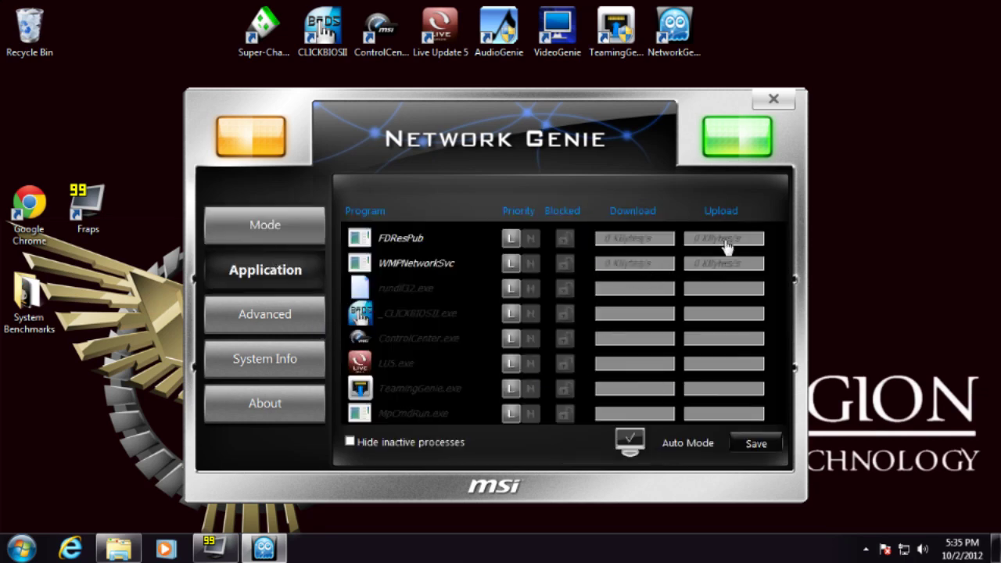
pyautogui.click(269, 332)
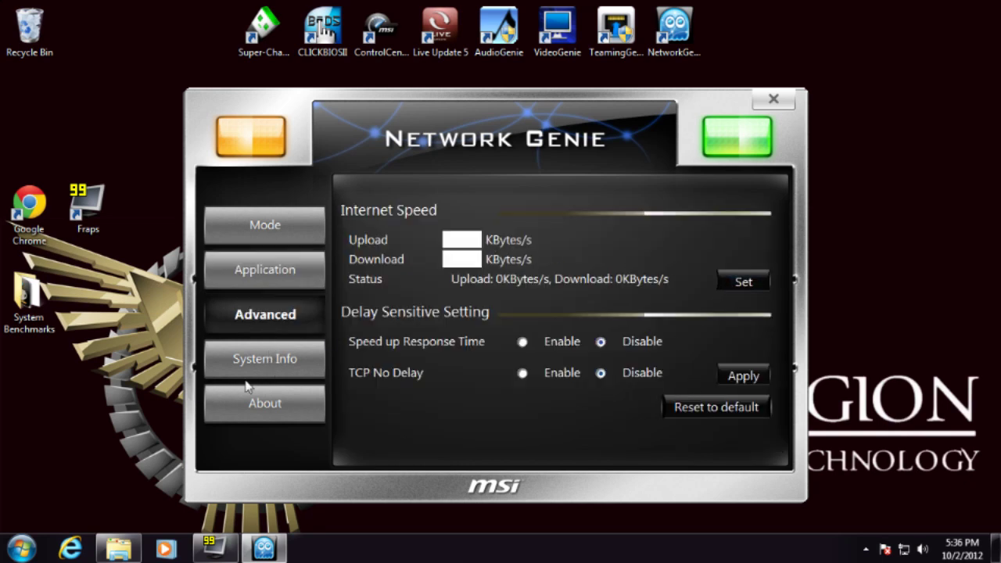
pyautogui.click(284, 374)
pyautogui.click(266, 416)
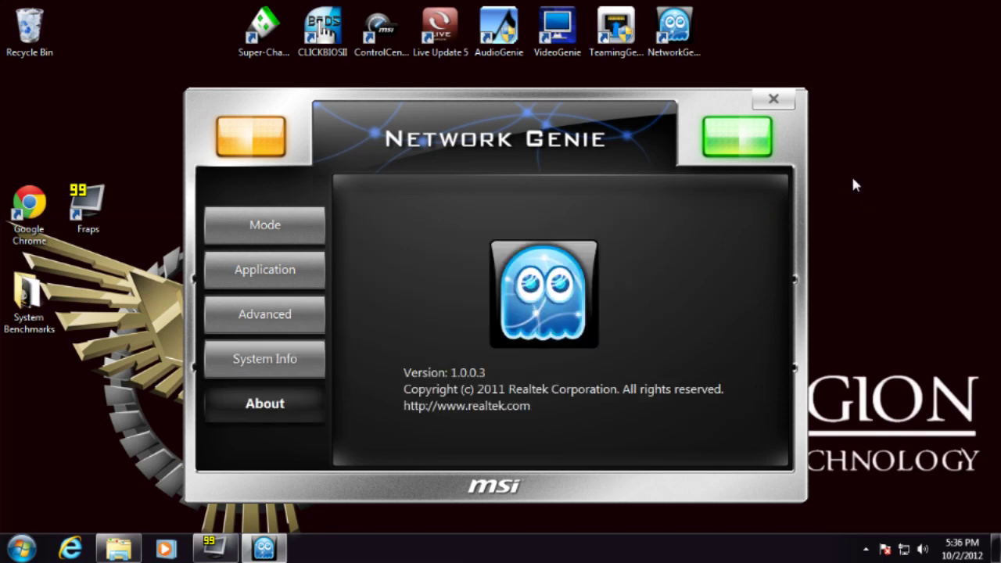